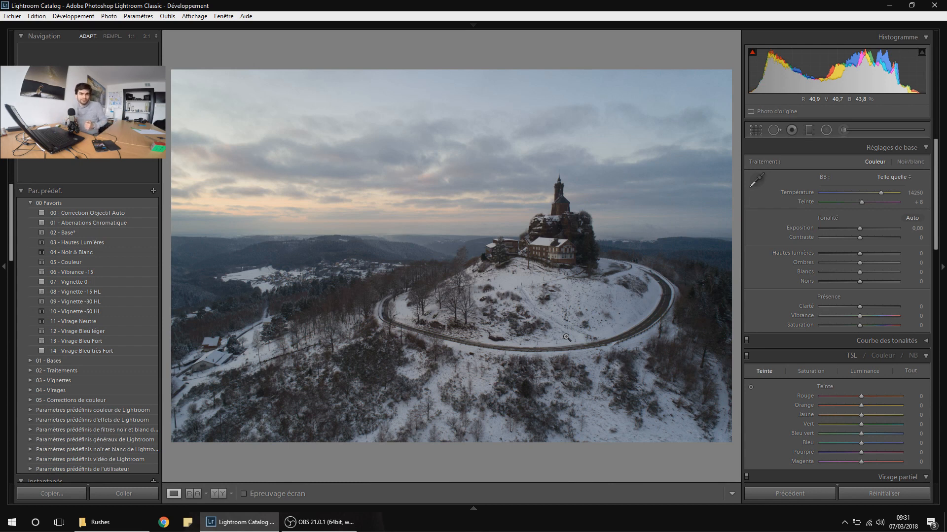
# Apply the presets 00 - Correction Objectif Auto, 01 - Aberrations Chromatique and 02 - Base* to the photo
pyautogui.click(92, 214)
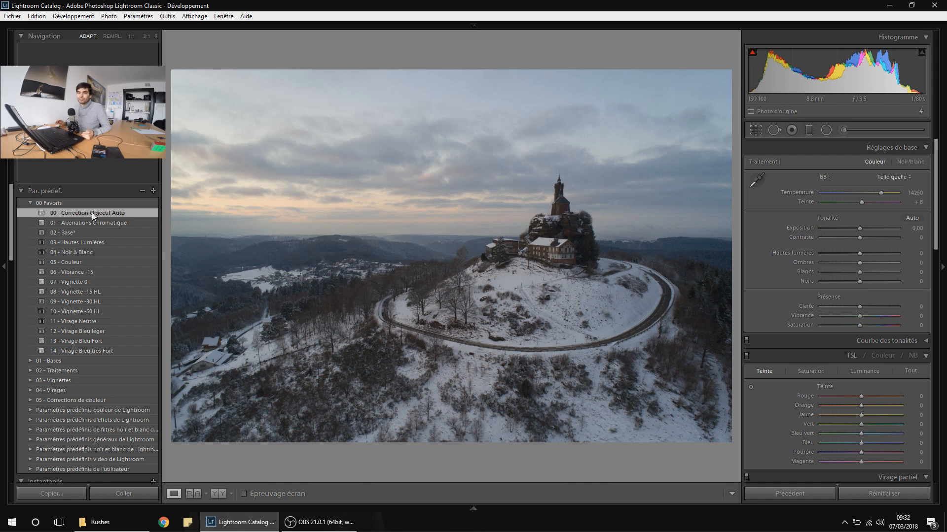
pyautogui.click(93, 223)
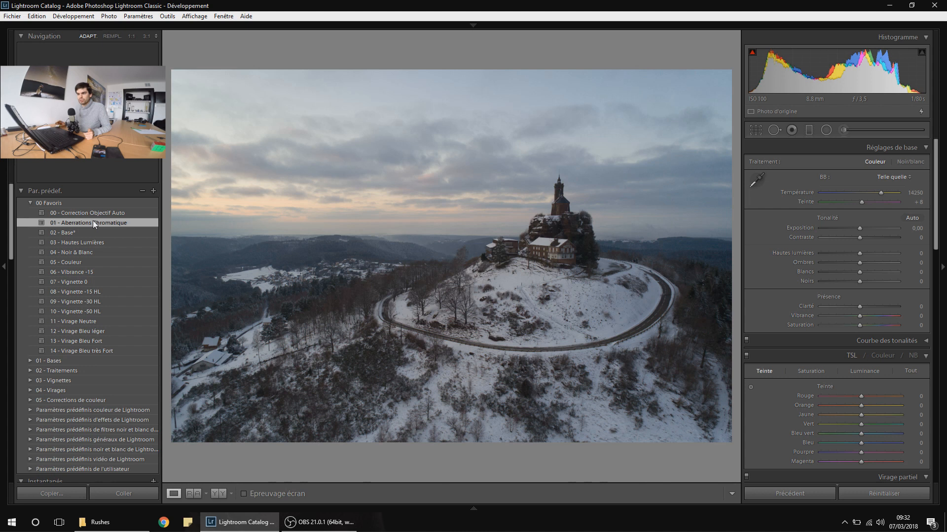
pyautogui.click(96, 234)
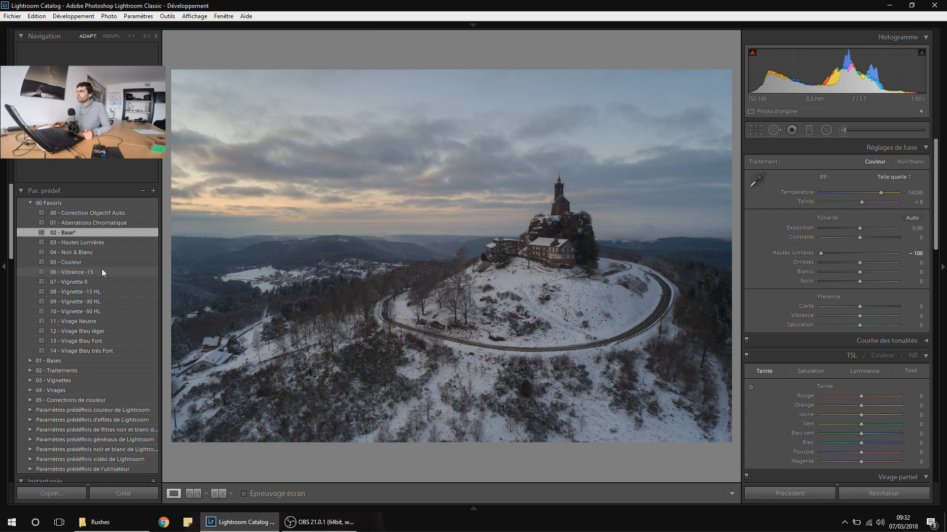
# Compare the three blue toning presets on the photo and apply 13 - Virage Bleu Fort
pyautogui.click(101, 333)
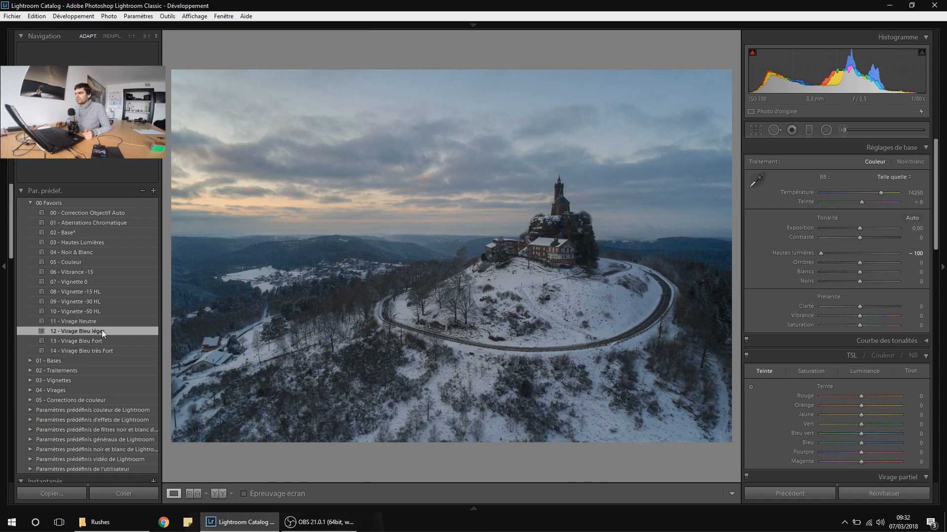
pyautogui.click(97, 342)
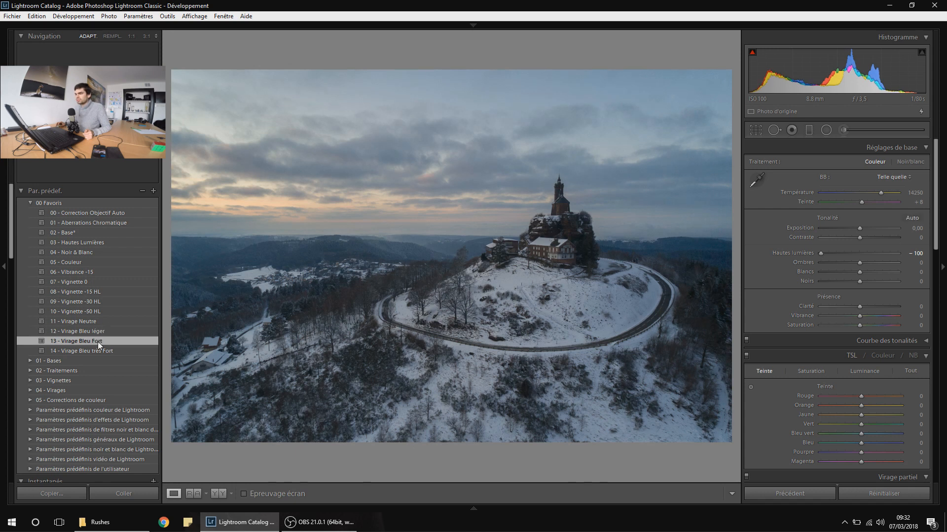
pyautogui.click(96, 353)
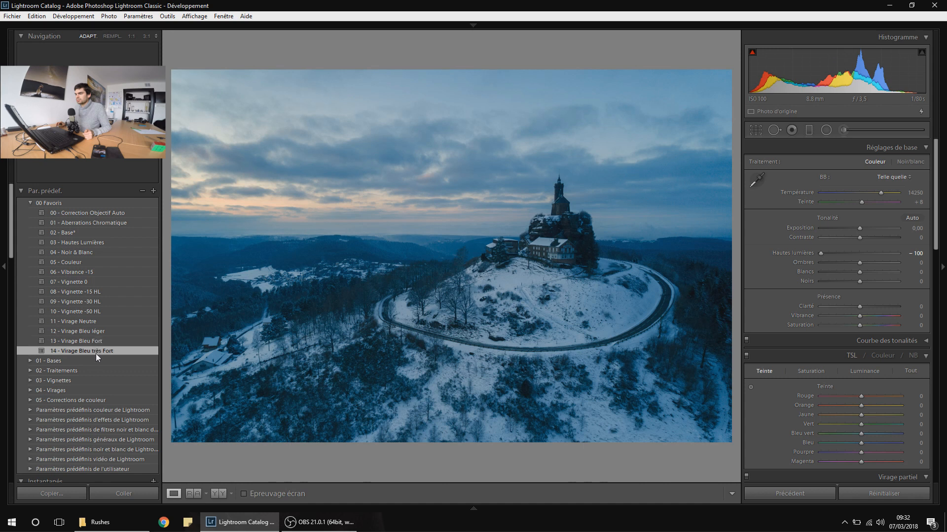
pyautogui.click(92, 341)
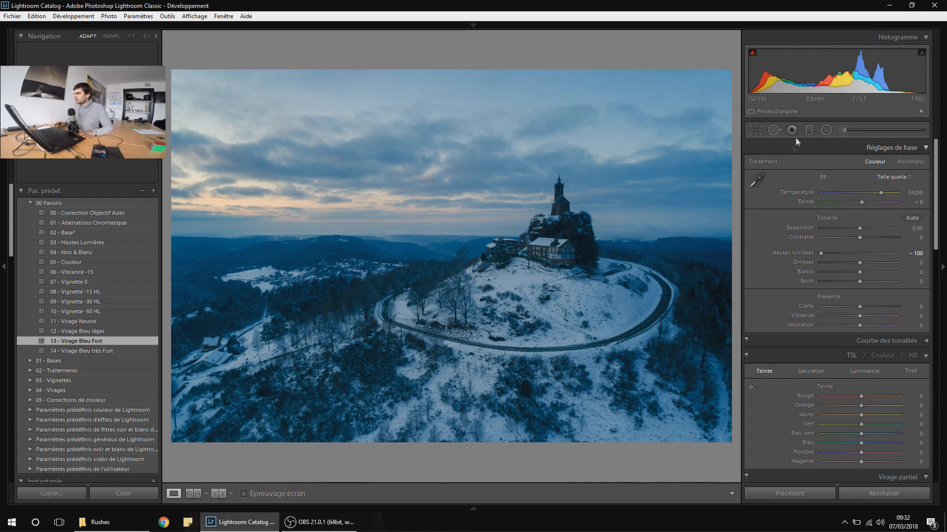
# Straighten the photo to an angle of −0.53 and tighten the crop from its upper-left corner, keeping the original aspect ratio
pyautogui.click(758, 131)
pyautogui.moveTo(736, 240); pyautogui.dragTo(743, 237)
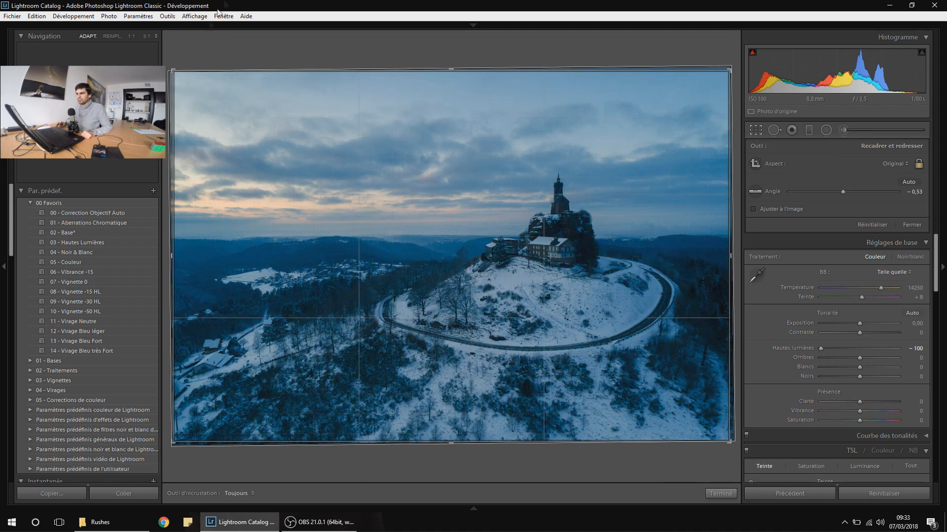
pyautogui.moveTo(174, 70); pyautogui.dragTo(186, 72)
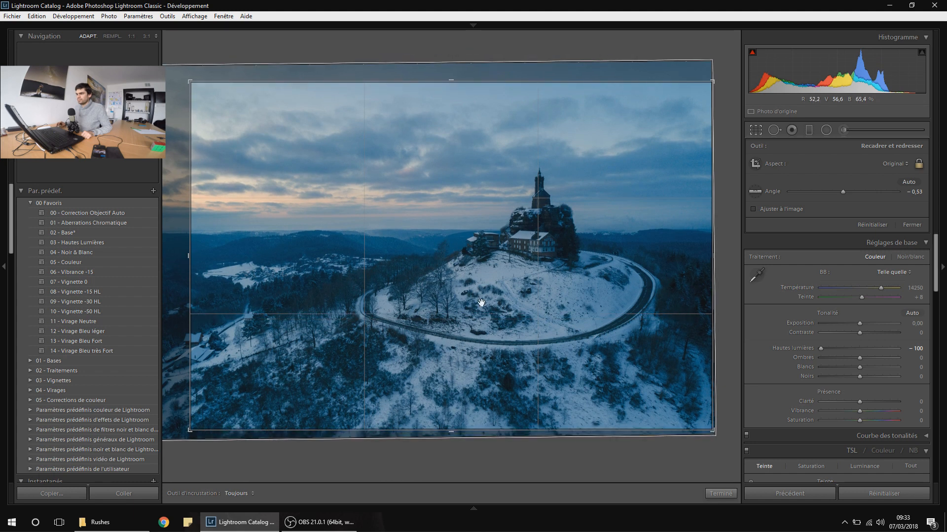
pyautogui.click(756, 131)
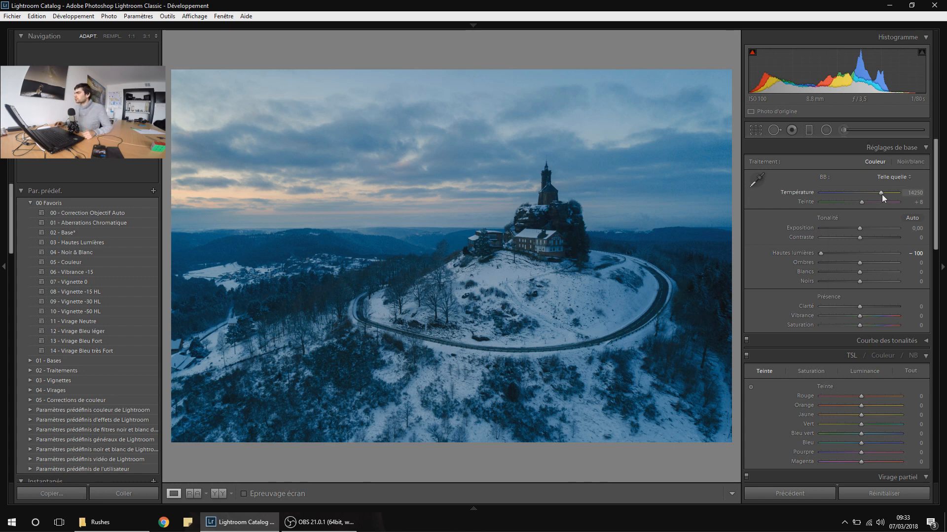
# Set the photo's white balance to temperature 50000 and tint +30, and raise the exposure to +1.18
pyautogui.moveTo(881, 192); pyautogui.dragTo(910, 193)
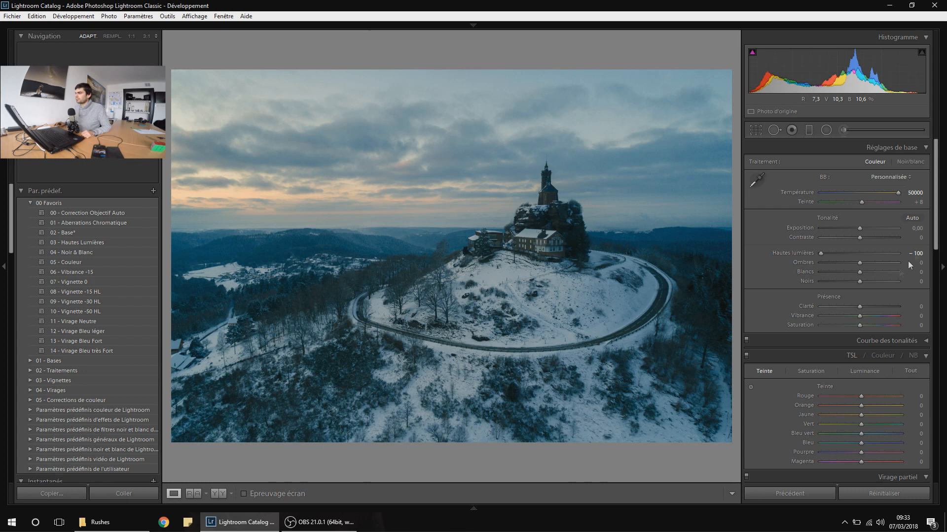
pyautogui.moveTo(859, 200); pyautogui.dragTo(867, 205)
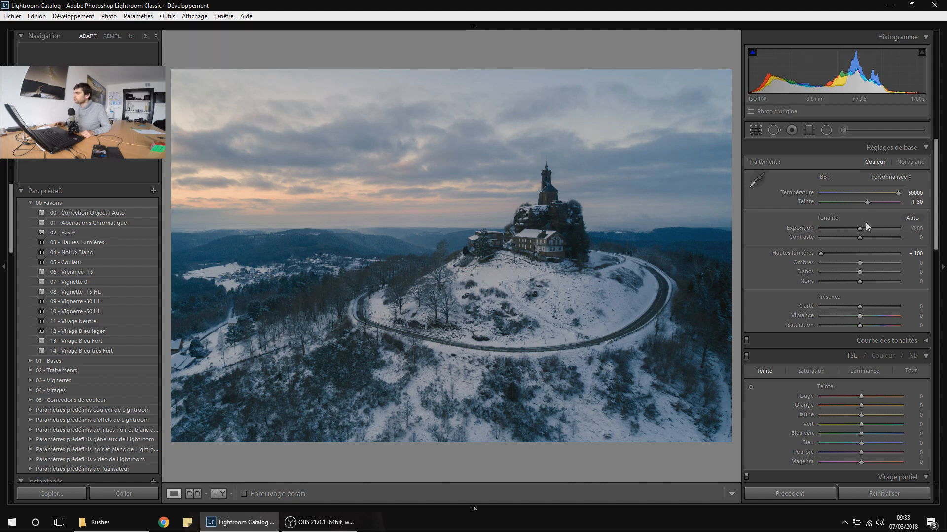
pyautogui.moveTo(858, 228); pyautogui.dragTo(867, 228)
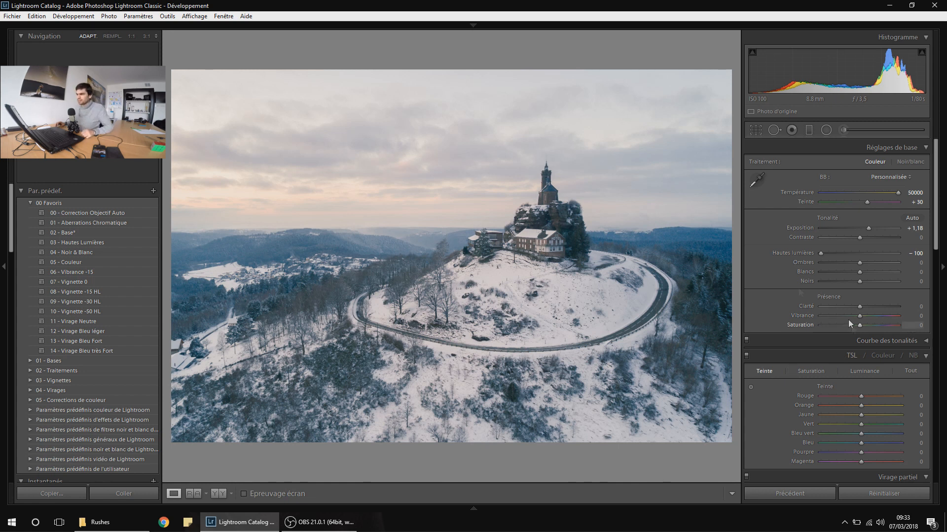
# Test the saturation and reset it, and set the photo's vibrance to +100 and clarity to +15
pyautogui.moveTo(859, 325); pyautogui.dragTo(891, 327)
pyautogui.doubleClick(891, 326)
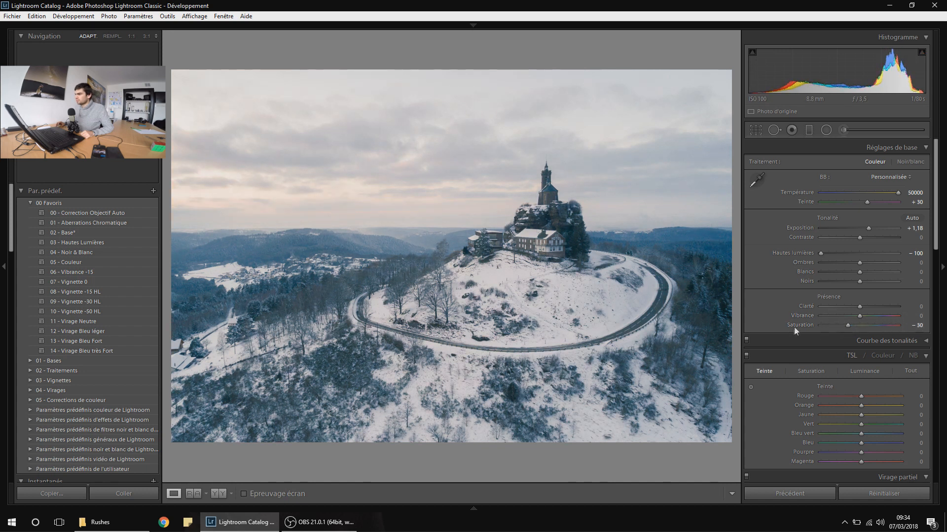
pyautogui.moveTo(892, 320); pyautogui.dragTo(916, 318)
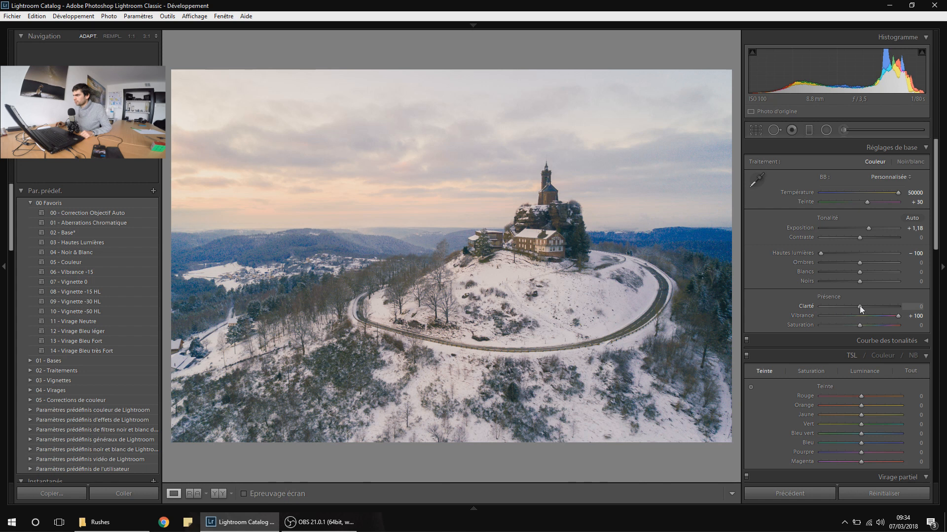
pyautogui.moveTo(863, 306); pyautogui.dragTo(866, 306)
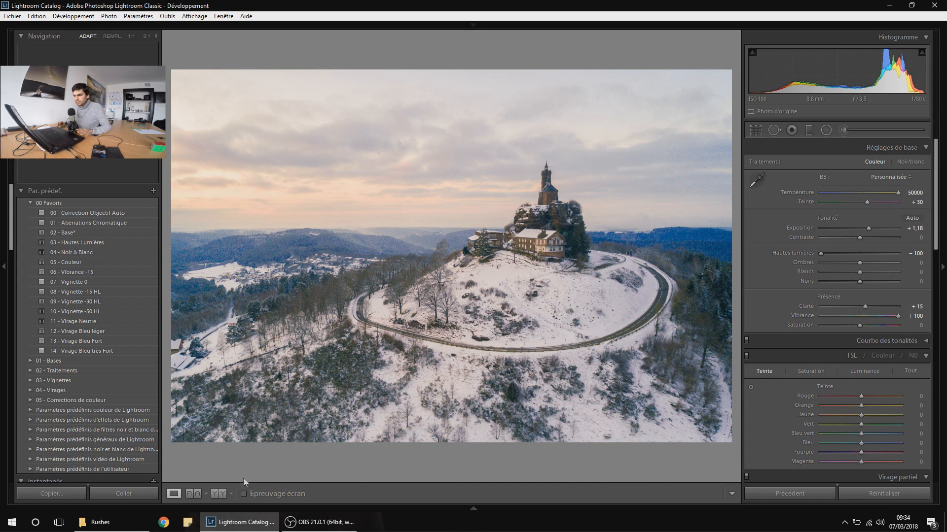
pyautogui.click(217, 496)
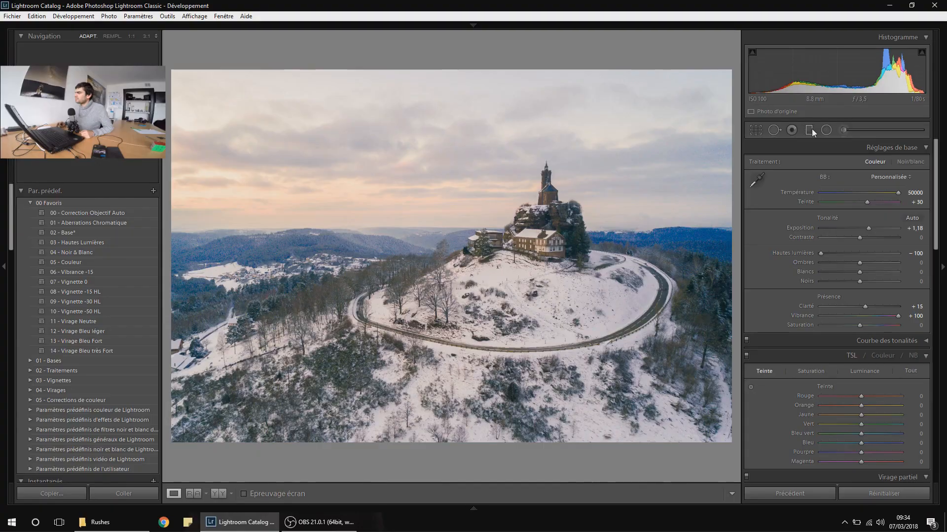
# Add a graduated filter over the sky, tilted down to the right and centred on the chapel
pyautogui.click(811, 130)
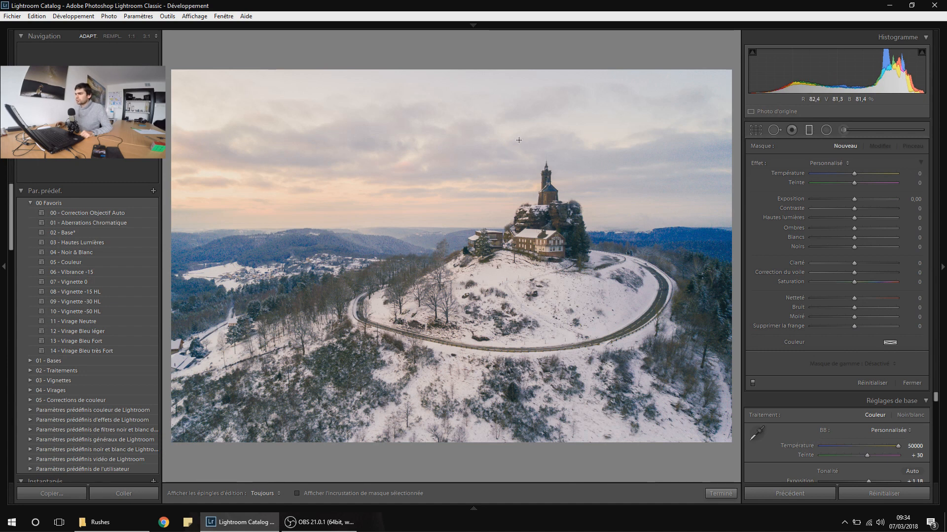
pyautogui.moveTo(492, 136); pyautogui.dragTo(478, 231)
pyautogui.moveTo(486, 182); pyautogui.dragTo(548, 190)
pyautogui.moveTo(656, 210); pyautogui.dragTo(664, 209)
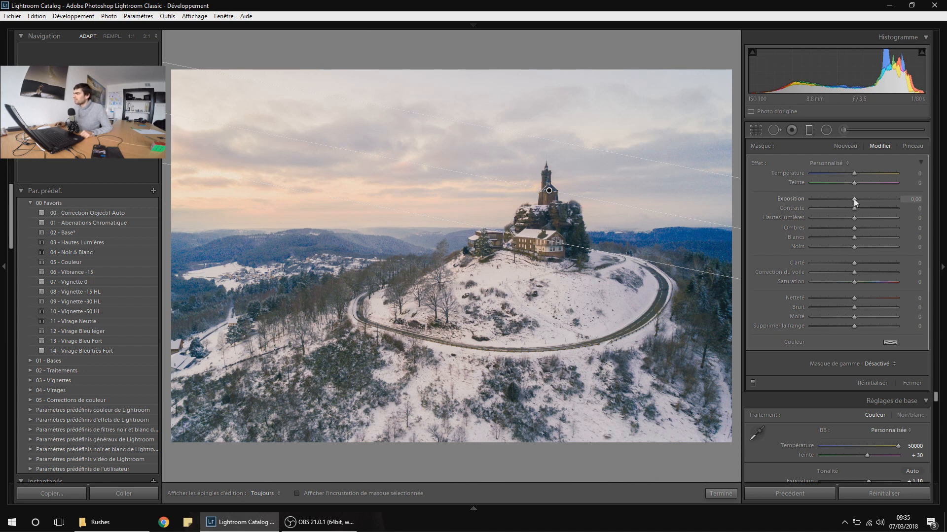
# Set the sky graduated filter's exposure to −0.76 and its clarity to 100
pyautogui.moveTo(854, 199); pyautogui.dragTo(851, 199)
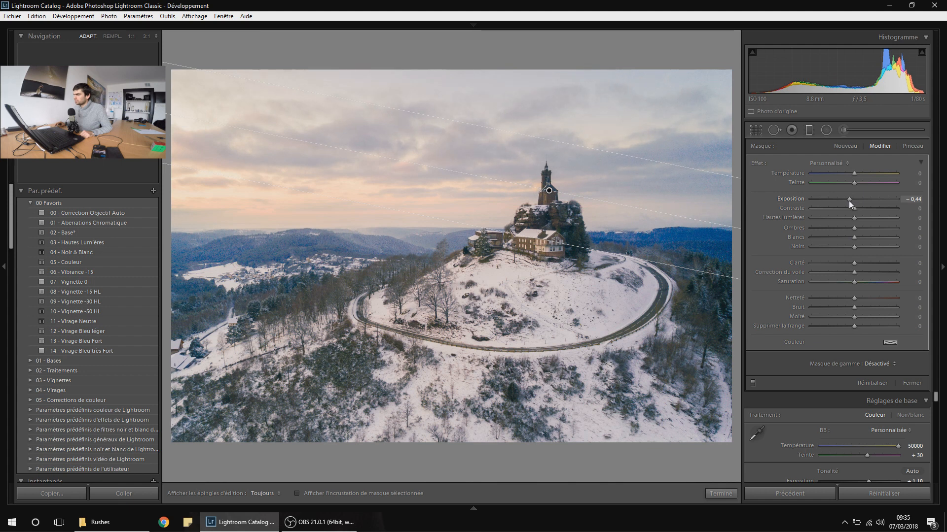
pyautogui.moveTo(863, 263); pyautogui.dragTo(909, 259)
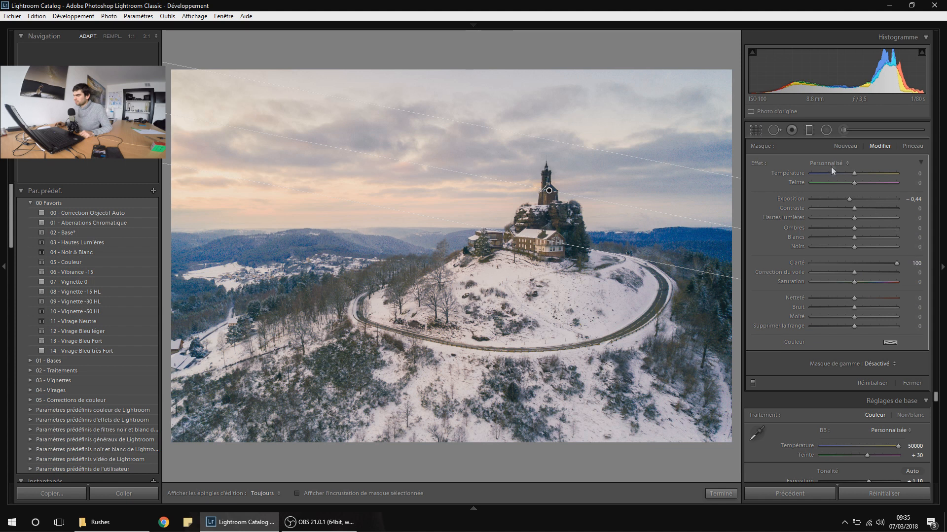
pyautogui.moveTo(850, 199); pyautogui.dragTo(847, 200)
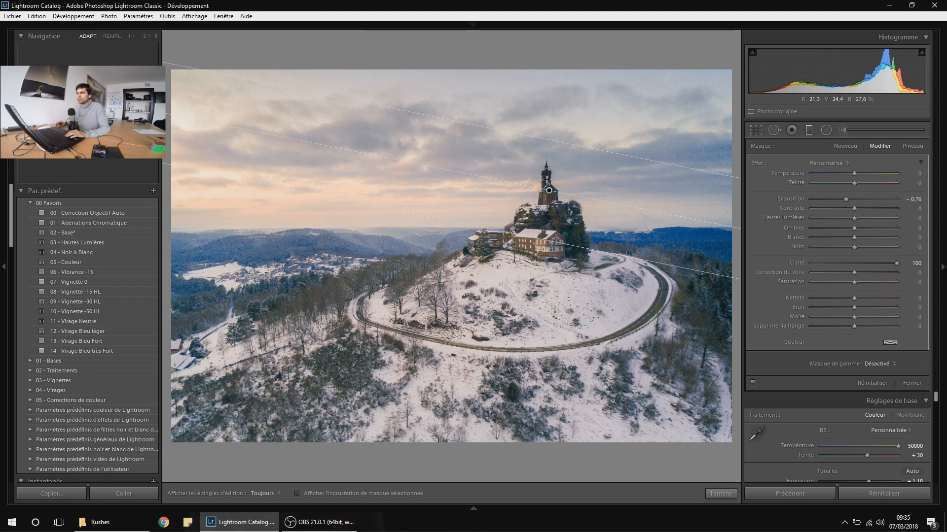
# Erase the sky filter's mask from the chapel and its tower with a size 13.2 erasing brush
pyautogui.click(909, 147)
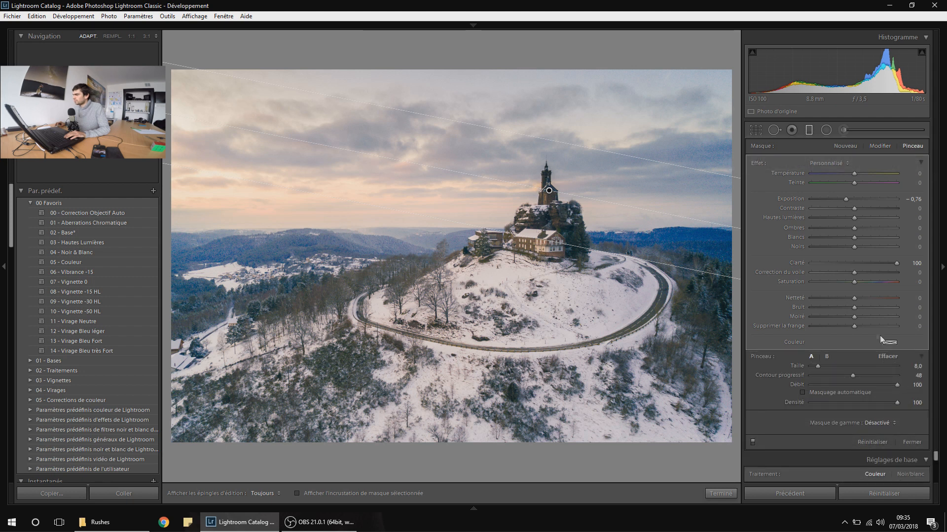
pyautogui.click(885, 357)
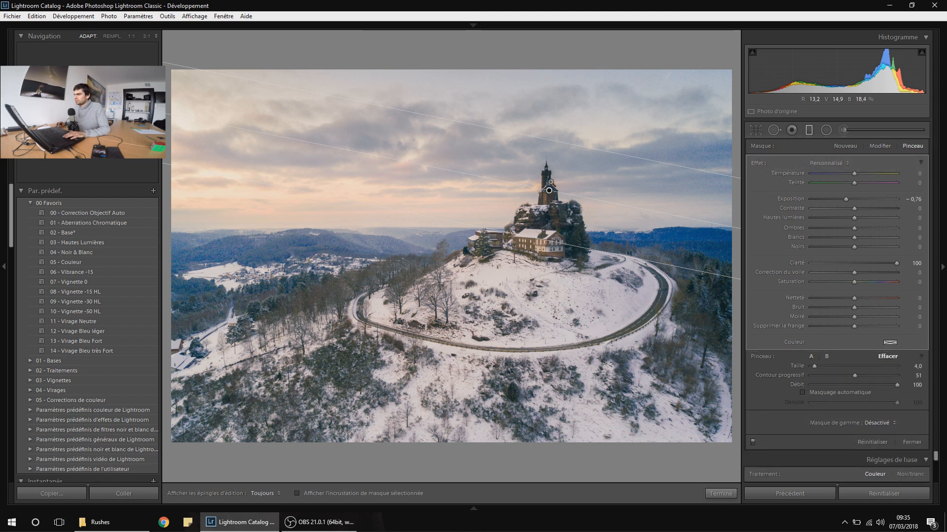
pyautogui.press('z')
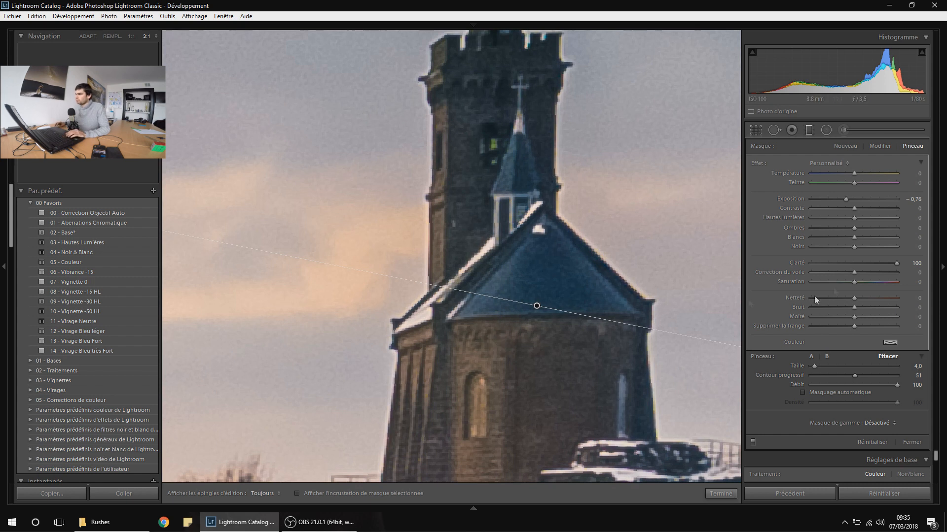
pyautogui.moveTo(813, 366); pyautogui.dragTo(822, 365)
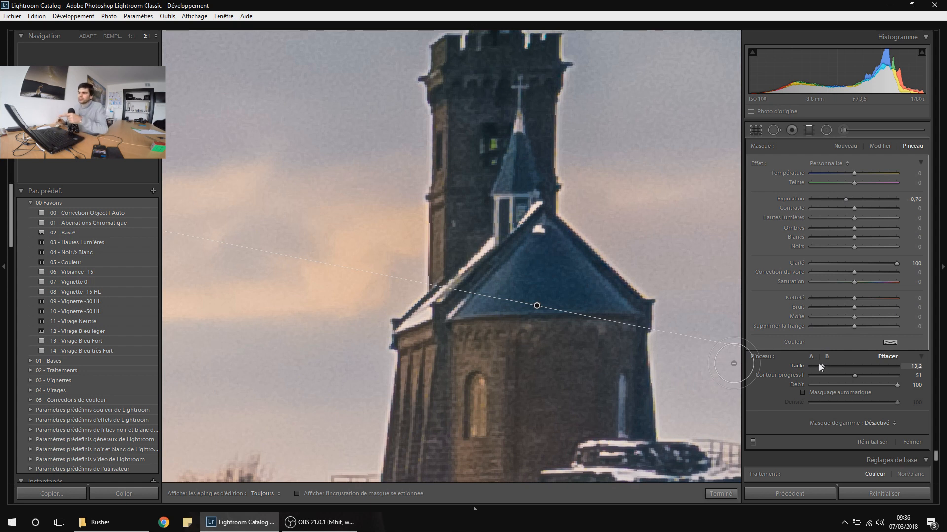
pyautogui.press('z')
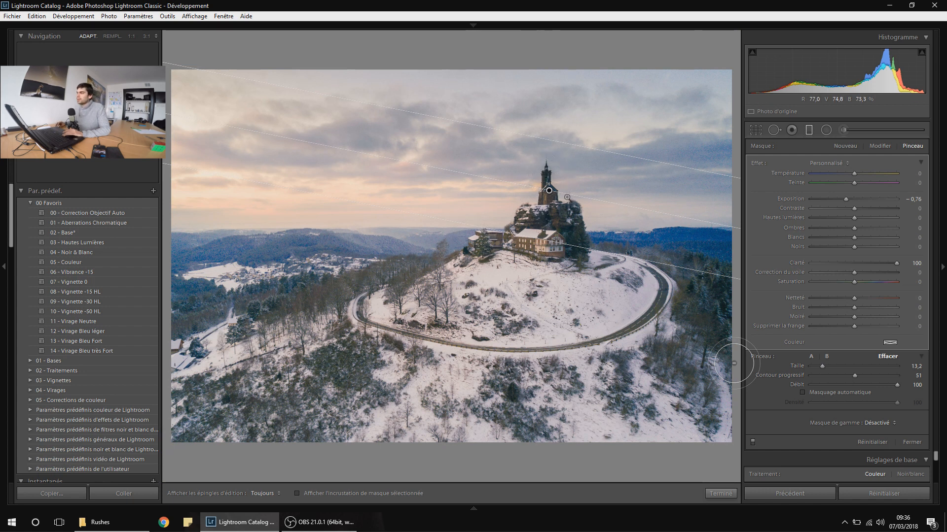
pyautogui.press('z')
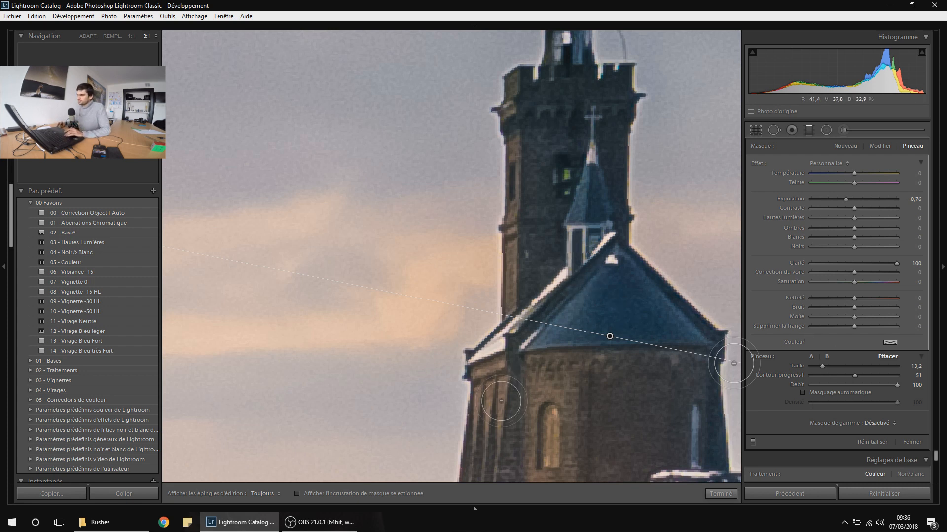
pyautogui.press('h')
pyautogui.moveTo(524, 340)
pyautogui.mouseDown()
pyautogui.moveTo(538, 149)
pyautogui.moveTo(528, 87)
pyautogui.moveTo(614, 88)
pyautogui.moveTo(604, 245)
pyautogui.moveTo(592, 138)
pyautogui.moveTo(574, 106)
pyautogui.moveTo(563, 300)
pyautogui.moveTo(576, 313)
pyautogui.moveTo(581, 245)
pyautogui.moveTo(625, 297)
pyautogui.moveTo(602, 254)
pyautogui.moveTo(686, 334)
pyautogui.moveTo(698, 357)
pyautogui.moveTo(697, 451)
pyautogui.moveTo(660, 413)
pyautogui.moveTo(611, 320)
pyautogui.moveTo(577, 388)
pyautogui.moveTo(543, 258)
pyautogui.mouseUp()
pyautogui.moveTo(452, 341)
pyautogui.mouseDown()
pyautogui.moveTo(468, 265)
pyautogui.moveTo(530, 315)
pyautogui.moveTo(617, 280)
pyautogui.moveTo(653, 298)
pyautogui.moveTo(649, 270)
pyautogui.moveTo(607, 235)
pyautogui.moveTo(453, 268)
pyautogui.mouseUp()
pyautogui.press('space')
pyautogui.moveTo(463, 327)
pyautogui.mouseDown()
pyautogui.moveTo(450, 173)
pyautogui.moveTo(475, 389)
pyautogui.mouseUp()
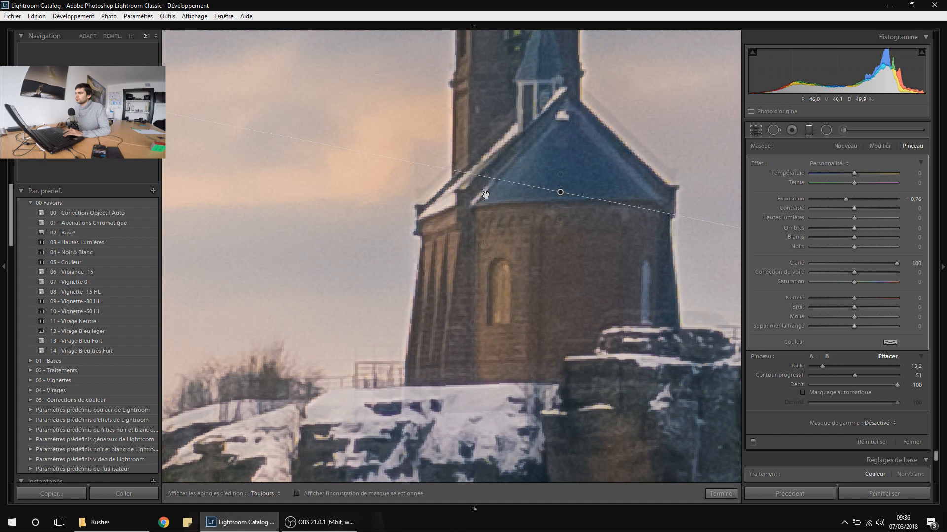
pyautogui.moveTo(486, 194); pyautogui.dragTo(462, 443)
pyautogui.moveTo(493, 222); pyautogui.dragTo(492, 326)
# Erase the sky filter's mask from the top of the tower with a finer erasing brush of size 4.1
pyautogui.moveTo(824, 368); pyautogui.dragTo(812, 368)
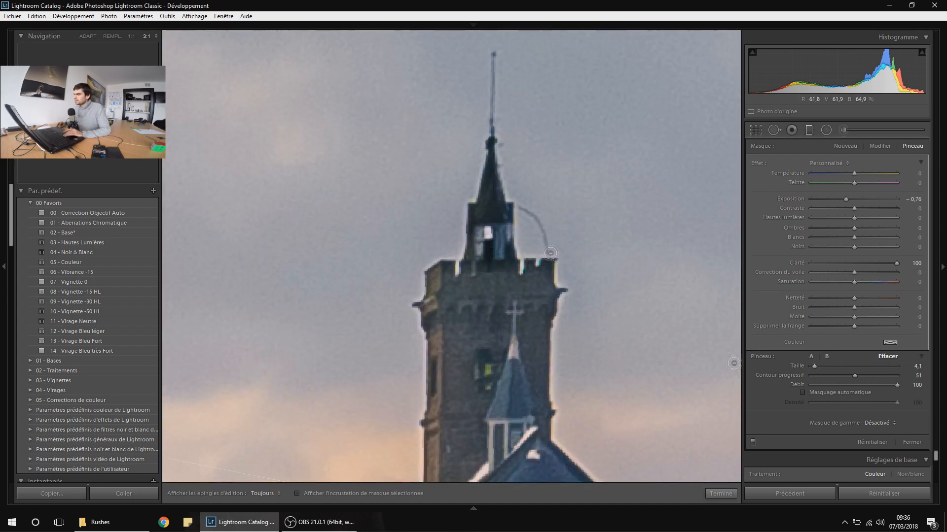
pyautogui.press('h')
pyautogui.moveTo(473, 254)
pyautogui.mouseDown()
pyautogui.moveTo(474, 208)
pyautogui.moveTo(491, 156)
pyautogui.moveTo(512, 271)
pyautogui.moveTo(490, 242)
pyautogui.moveTo(489, 208)
pyautogui.moveTo(490, 270)
pyautogui.mouseUp()
pyautogui.press('h')
pyautogui.press('z')
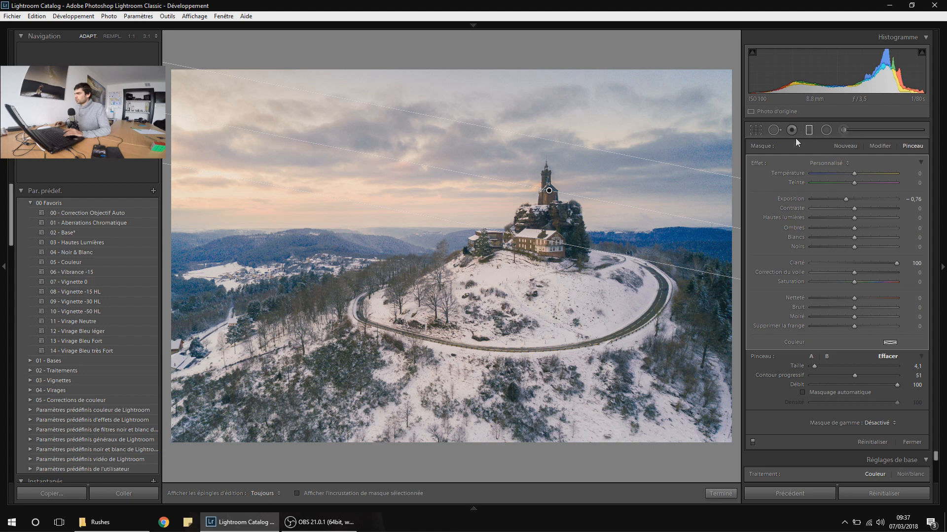
# Add a second graduated filter over the upper sky above the tower with exposure −0.90
pyautogui.click(844, 146)
pyautogui.moveTo(545, 138)
pyautogui.mouseDown()
pyautogui.moveTo(534, 190)
pyautogui.moveTo(544, 136)
pyautogui.mouseUp()
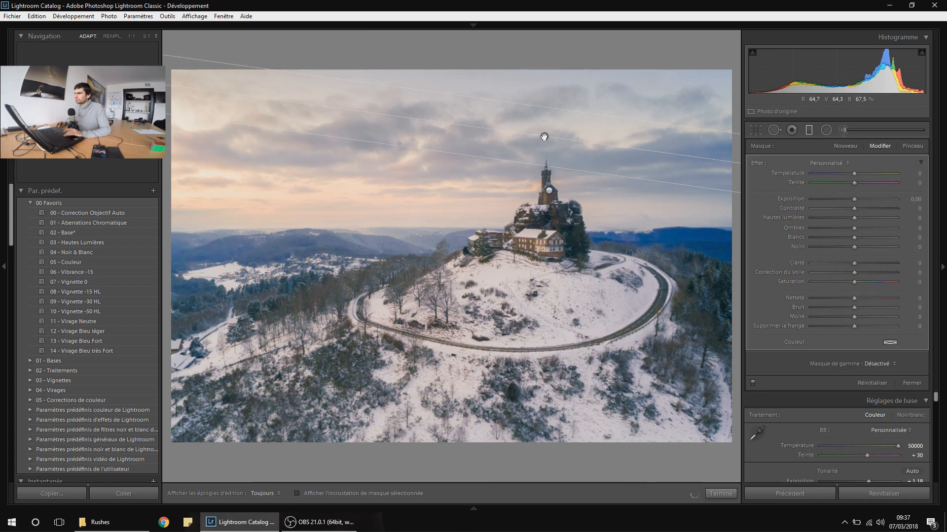
pyautogui.moveTo(853, 199); pyautogui.dragTo(842, 199)
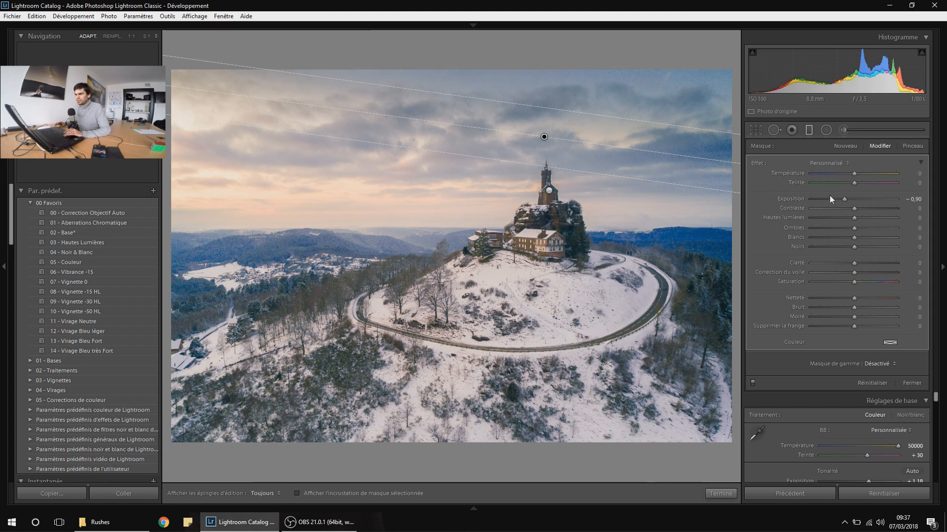
# Add graduated filters from the photo's lower-right and lower-left corners towards the centre, each with exposure −0.44
pyautogui.moveTo(726, 349); pyautogui.dragTo(452, 236)
pyautogui.moveTo(845, 198); pyautogui.dragTo(850, 199)
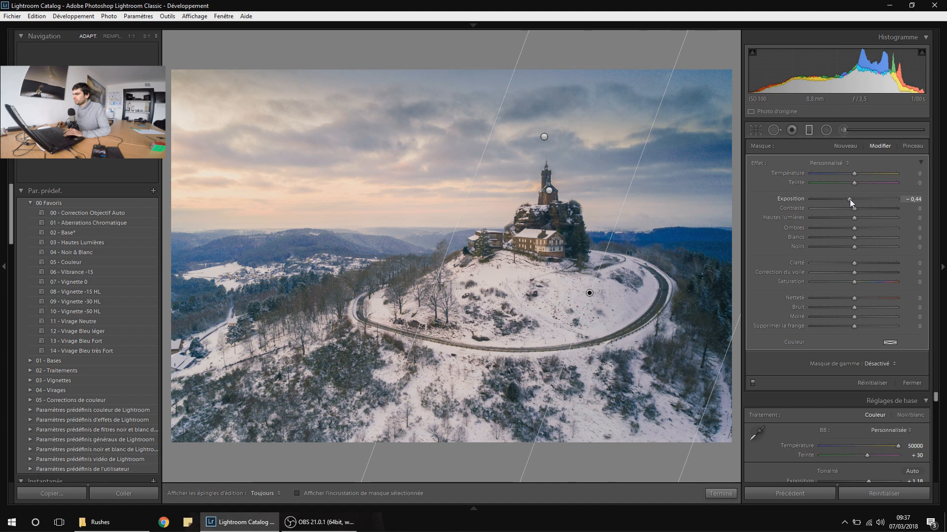
pyautogui.moveTo(245, 448); pyautogui.dragTo(321, 254)
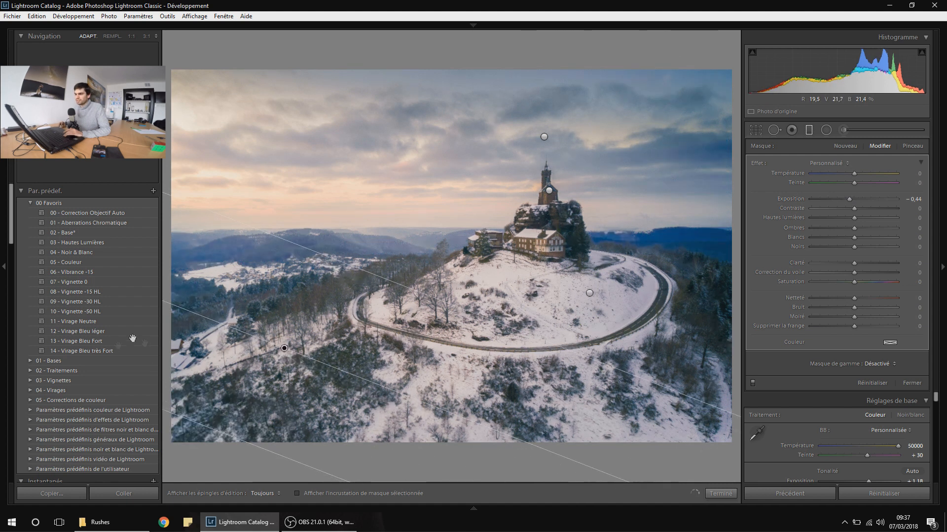
# Set the lower-left graduated filter's exposure to −0.90
pyautogui.moveTo(849, 199); pyautogui.dragTo(844, 200)
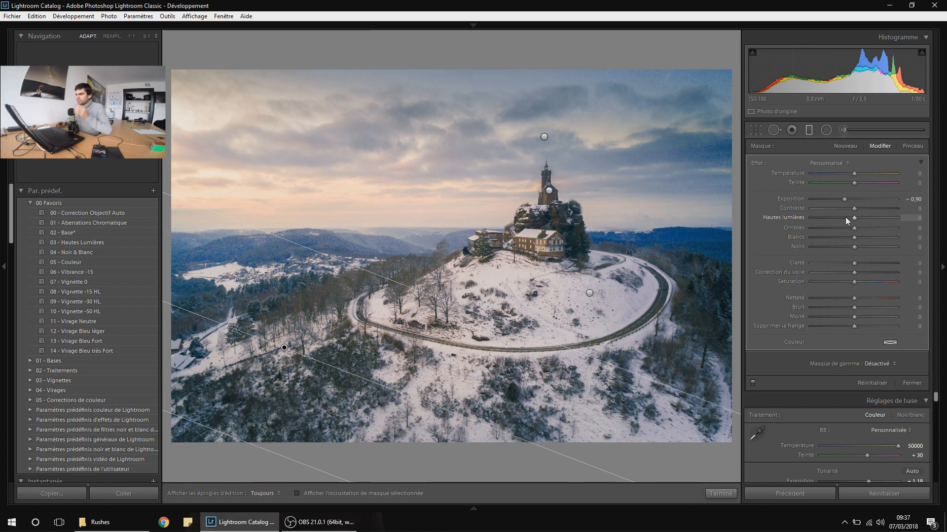
# Add a wide, slightly tilted radial filter centred between sky and hilltop, with inversion off and exposure −0.67 to darken the surroundings
pyautogui.click(826, 130)
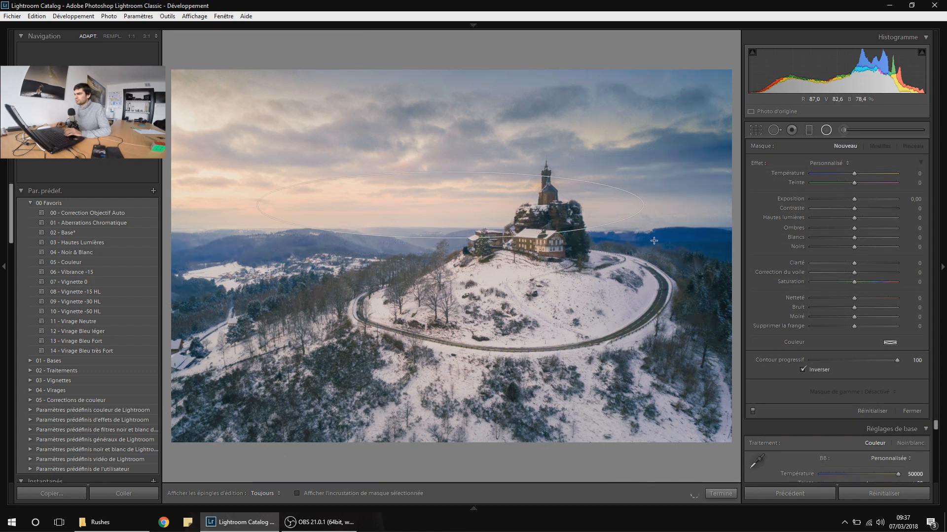
pyautogui.moveTo(453, 205); pyautogui.dragTo(891, 314)
pyautogui.moveTo(452, 205); pyautogui.dragTo(461, 203)
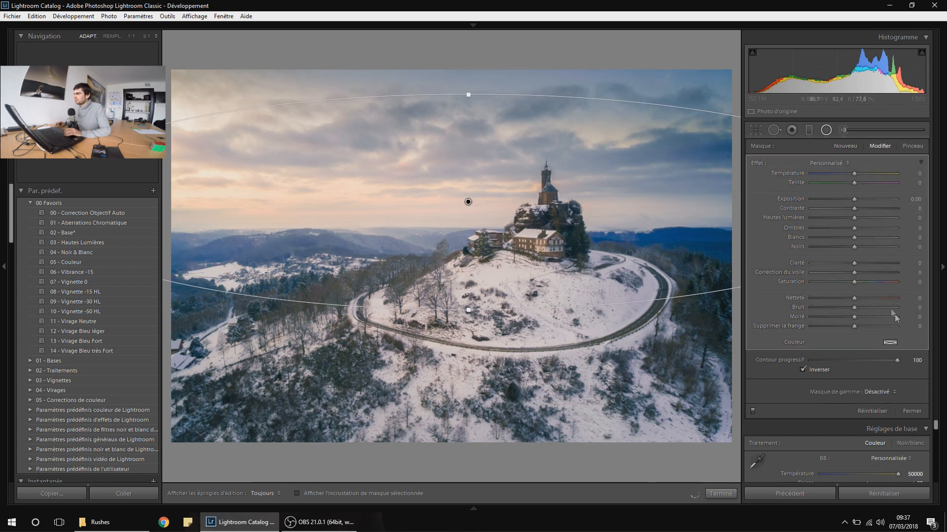
pyautogui.click(802, 369)
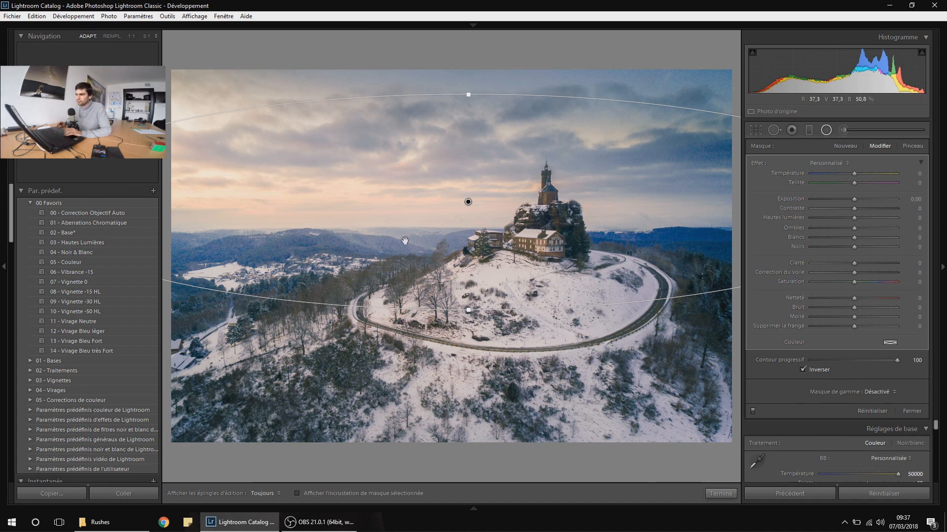
pyautogui.click(801, 369)
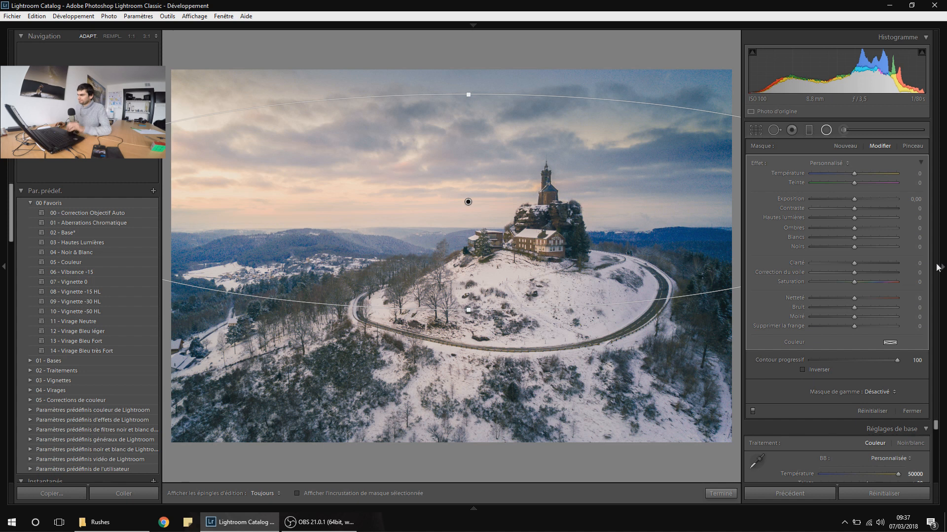
pyautogui.moveTo(854, 199); pyautogui.dragTo(848, 198)
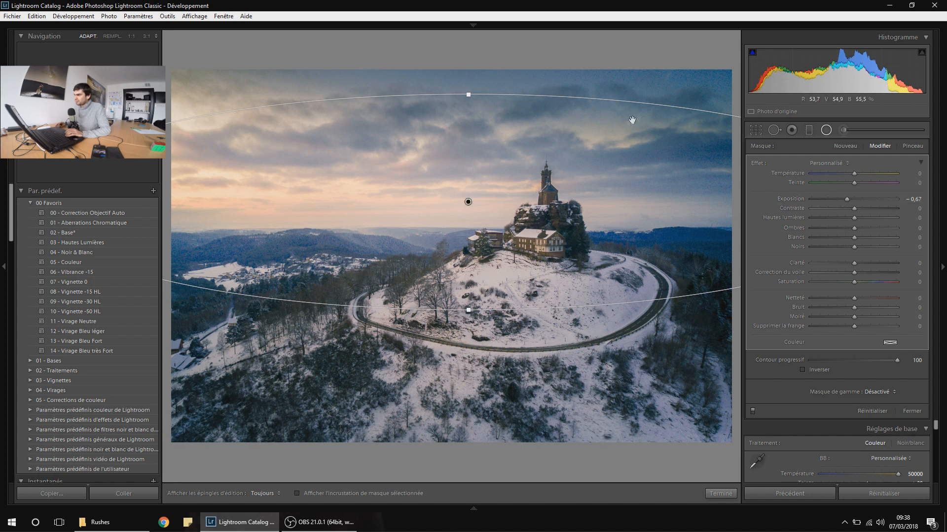
pyautogui.moveTo(659, 107); pyautogui.dragTo(669, 110)
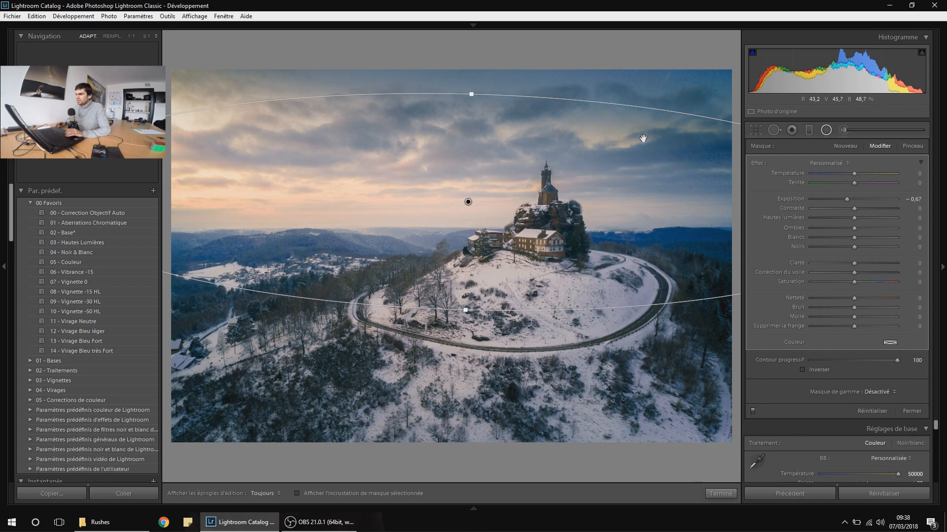
# Add an inverted radial filter over the bright horizon at the photo's left edge, with temperature 100 and exposure 4.00
pyautogui.click(845, 147)
pyautogui.moveTo(225, 206); pyautogui.dragTo(794, 294)
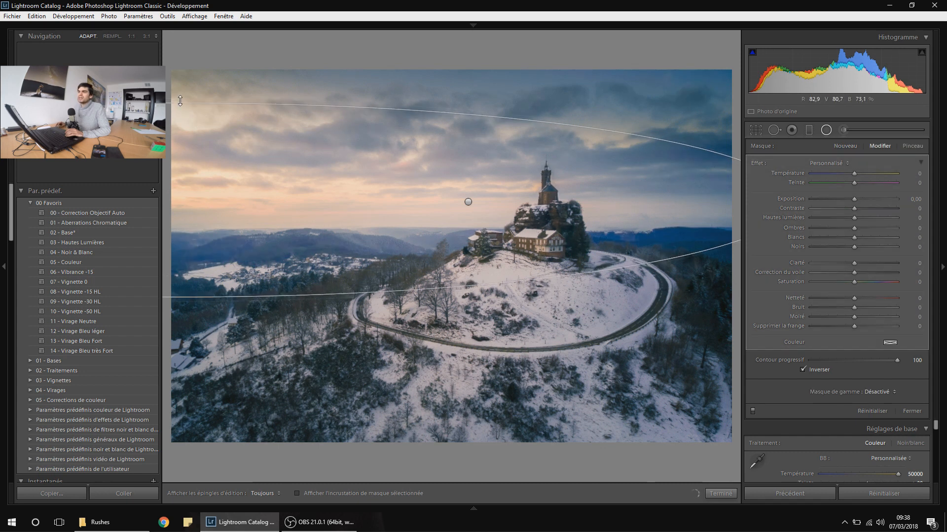
pyautogui.moveTo(179, 201)
pyautogui.mouseDown()
pyautogui.moveTo(182, 191)
pyautogui.moveTo(183, 199)
pyautogui.mouseUp()
pyautogui.moveTo(854, 199); pyautogui.dragTo(897, 201)
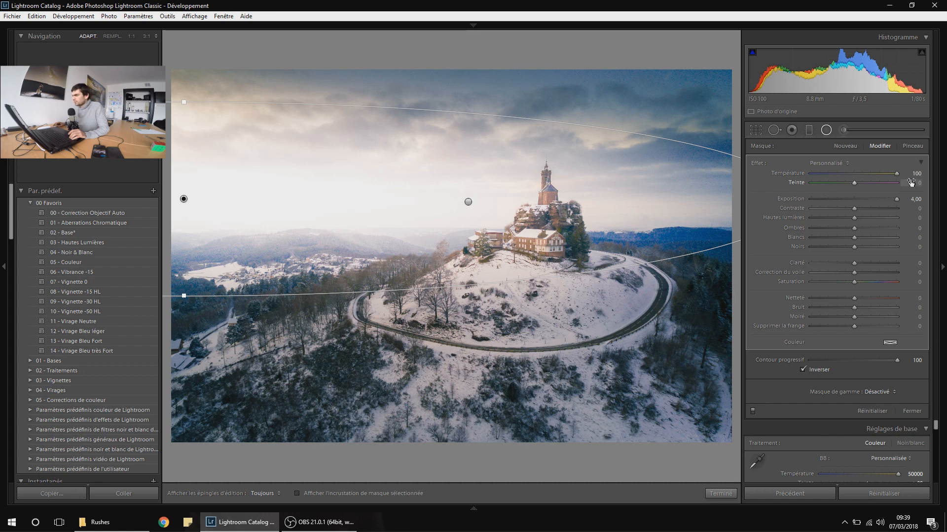
# Tint the left-edge light filter orange with hue 50 and saturation 100, and shift it slightly towards the photo's lower right
pyautogui.click(889, 343)
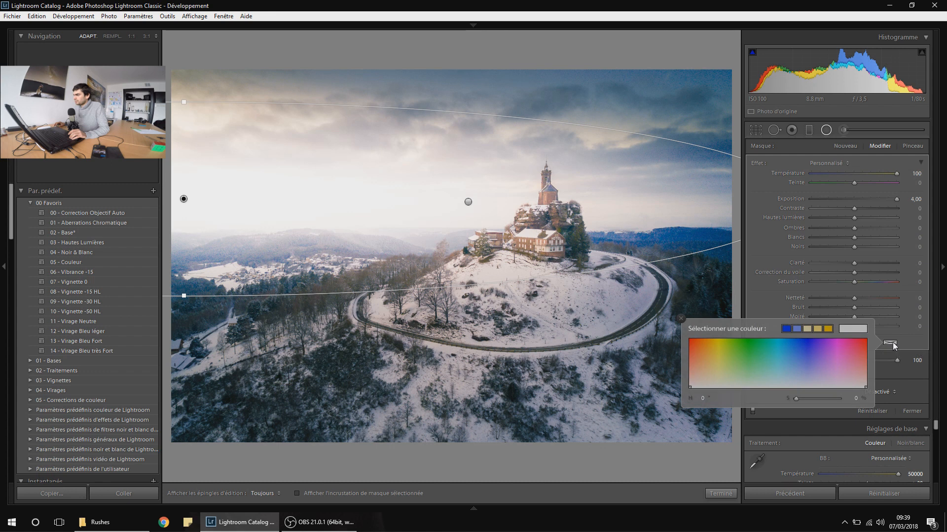
pyautogui.click(830, 327)
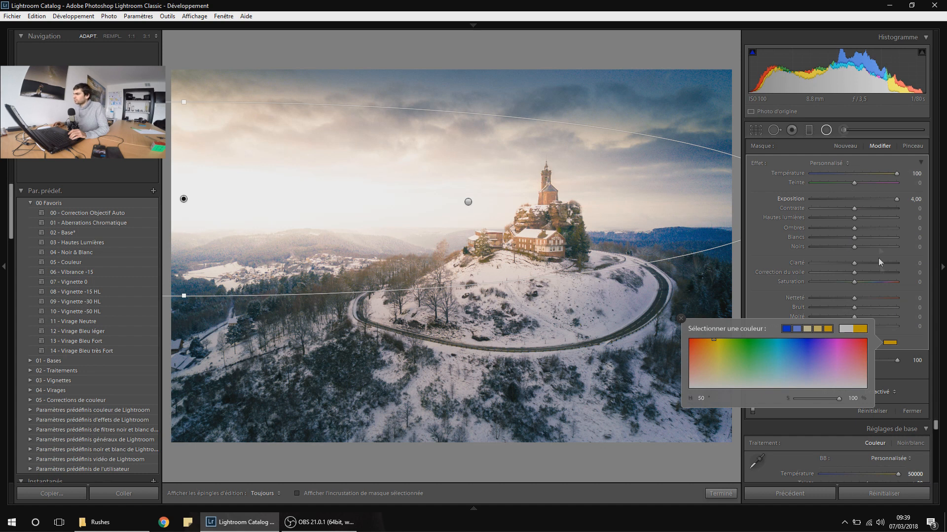
pyautogui.click(918, 376)
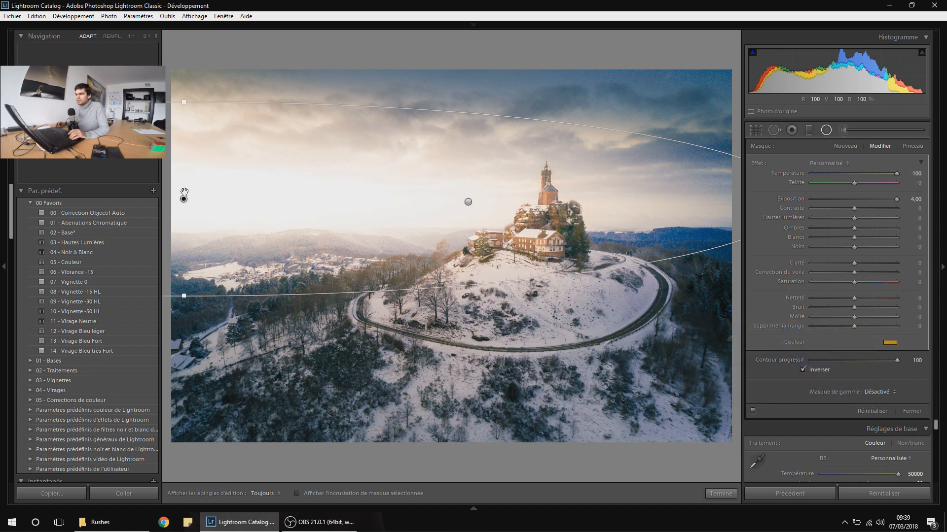
pyautogui.moveTo(178, 209); pyautogui.dragTo(193, 206)
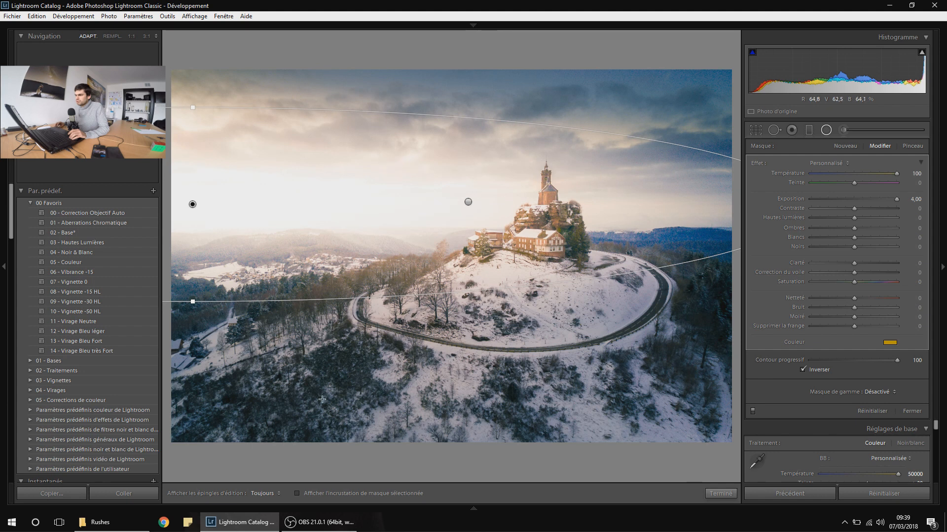
# Add a larger non-inverted radial filter centred at the photo's left edge with saturation −27, then close the filter tool
pyautogui.click(851, 144)
pyautogui.moveTo(180, 202); pyautogui.dragTo(764, 321)
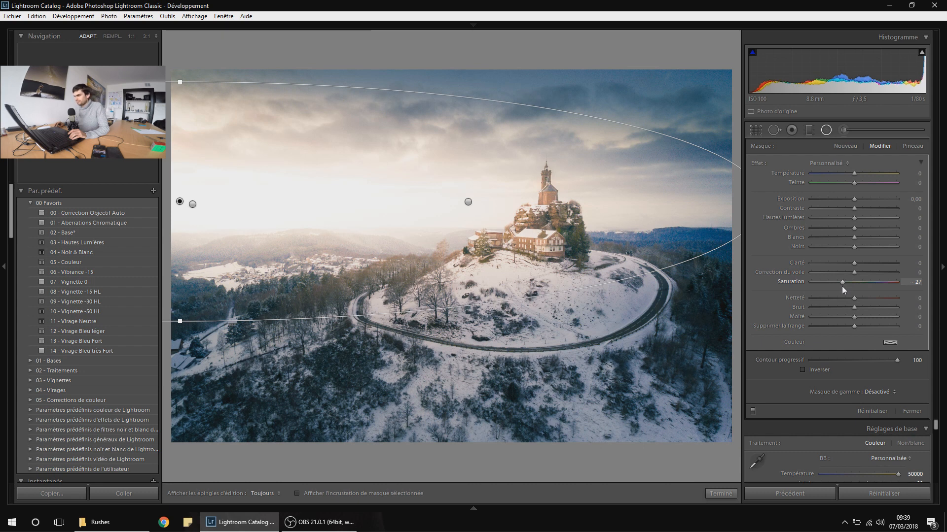
pyautogui.press('m')
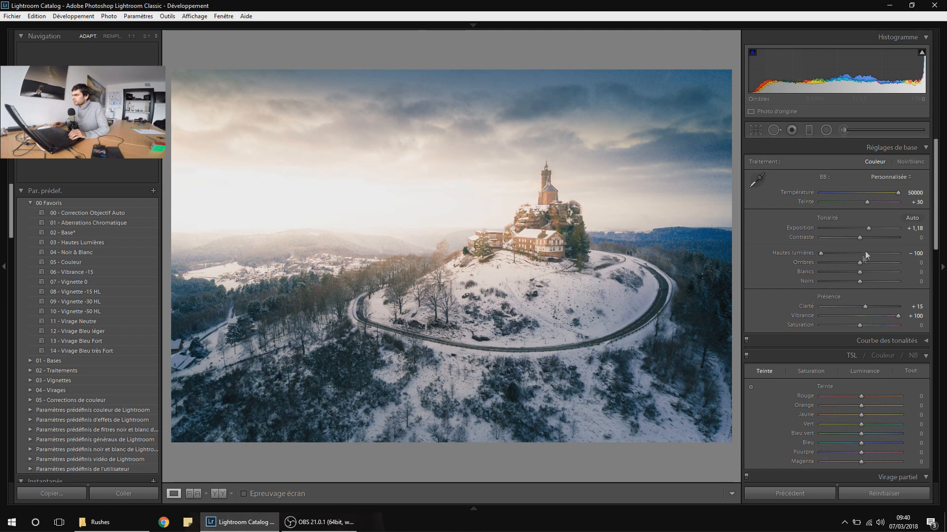
# Reselect the orange light filter near the photo's left edge and reduce its exposure to 2.43
pyautogui.click(826, 130)
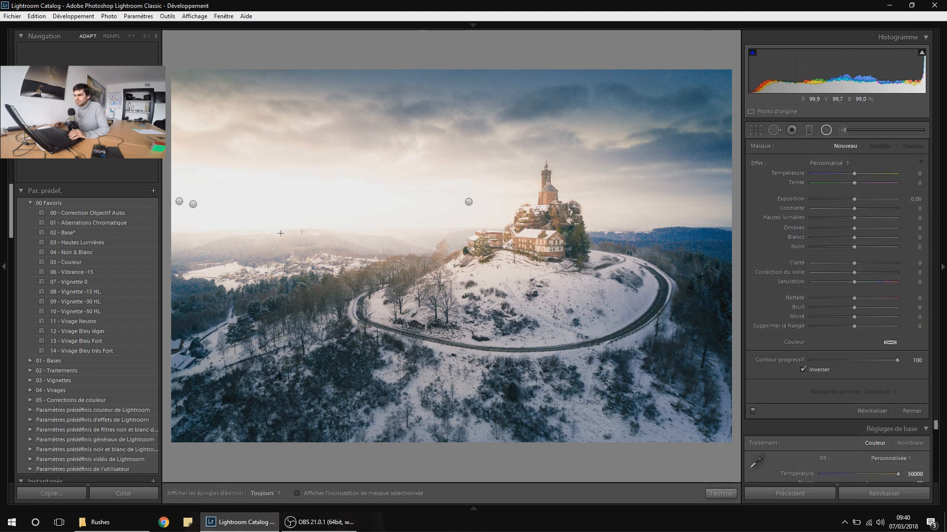
pyautogui.click(193, 205)
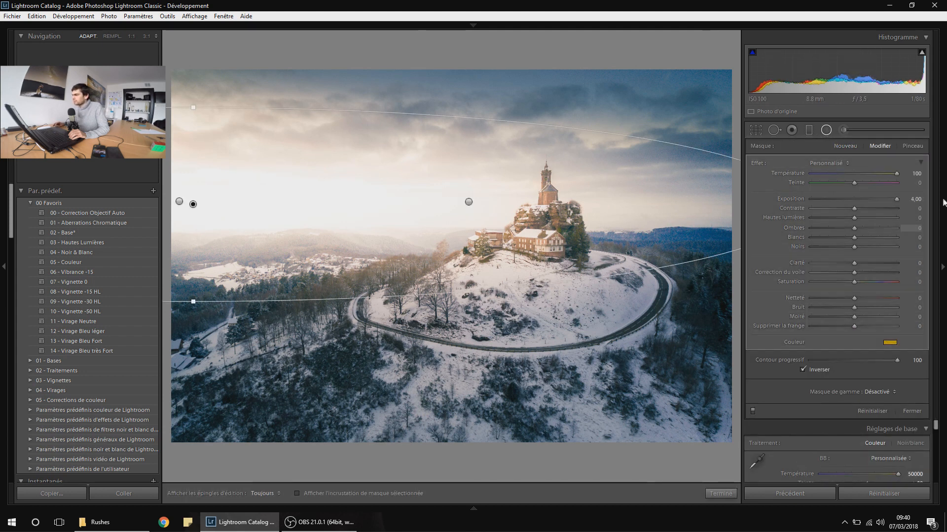
pyautogui.moveTo(885, 202); pyautogui.dragTo(882, 203)
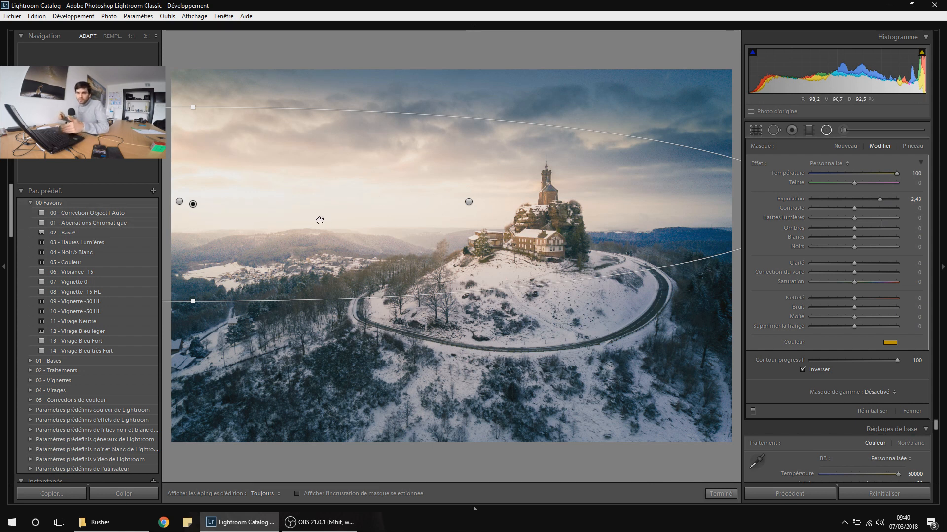
# Close the radial filter tool and compare the original and retouched photo side by side
pyautogui.click(823, 134)
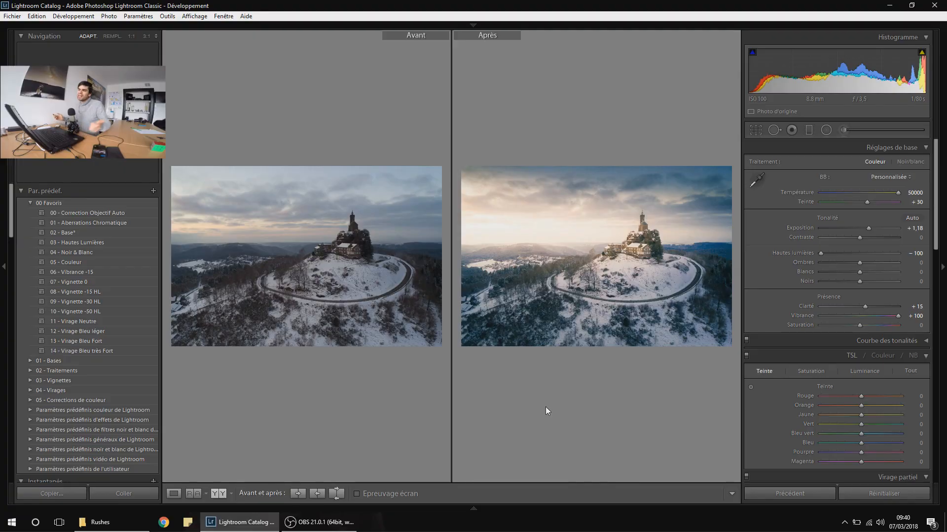
pyautogui.click(4, 266)
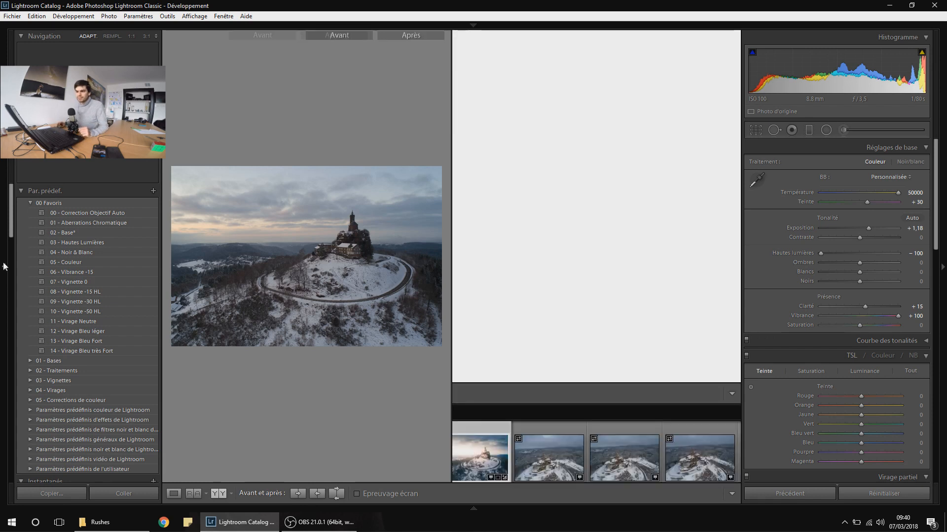